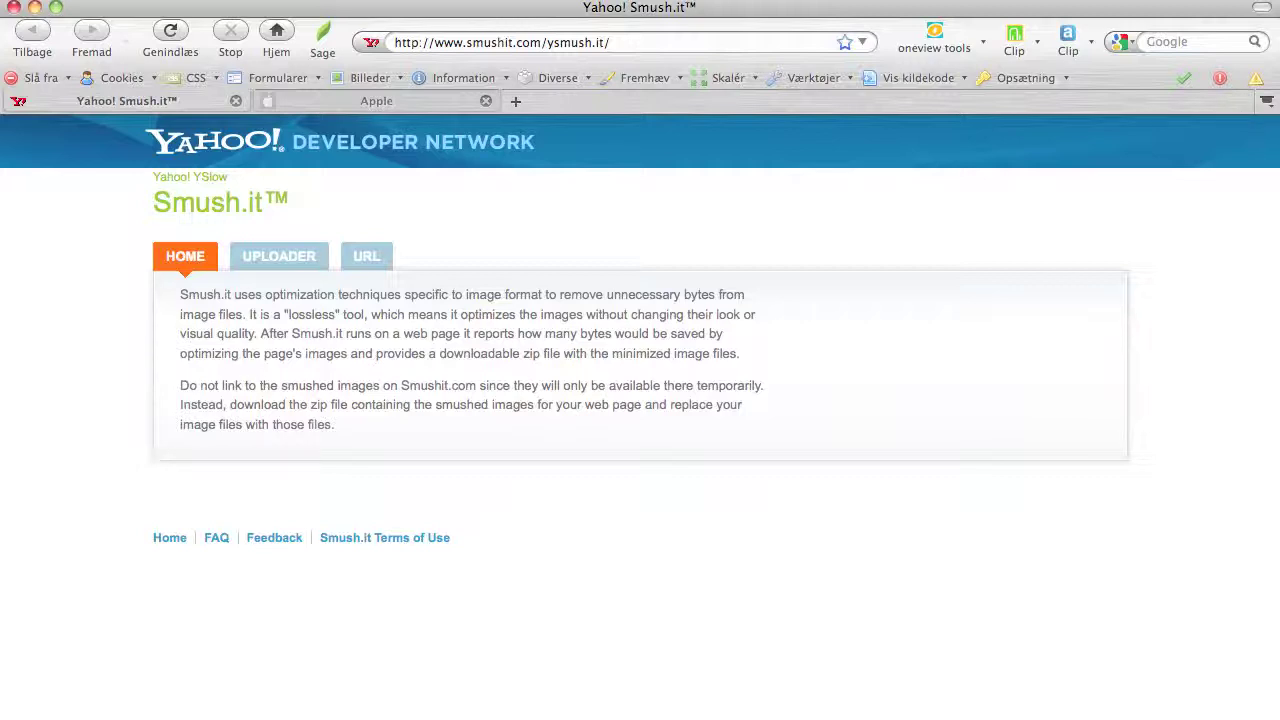
Upload the portrait JPG from the desktop (Skrivebord) to Smush.it and smush it.
left_click(276, 259)
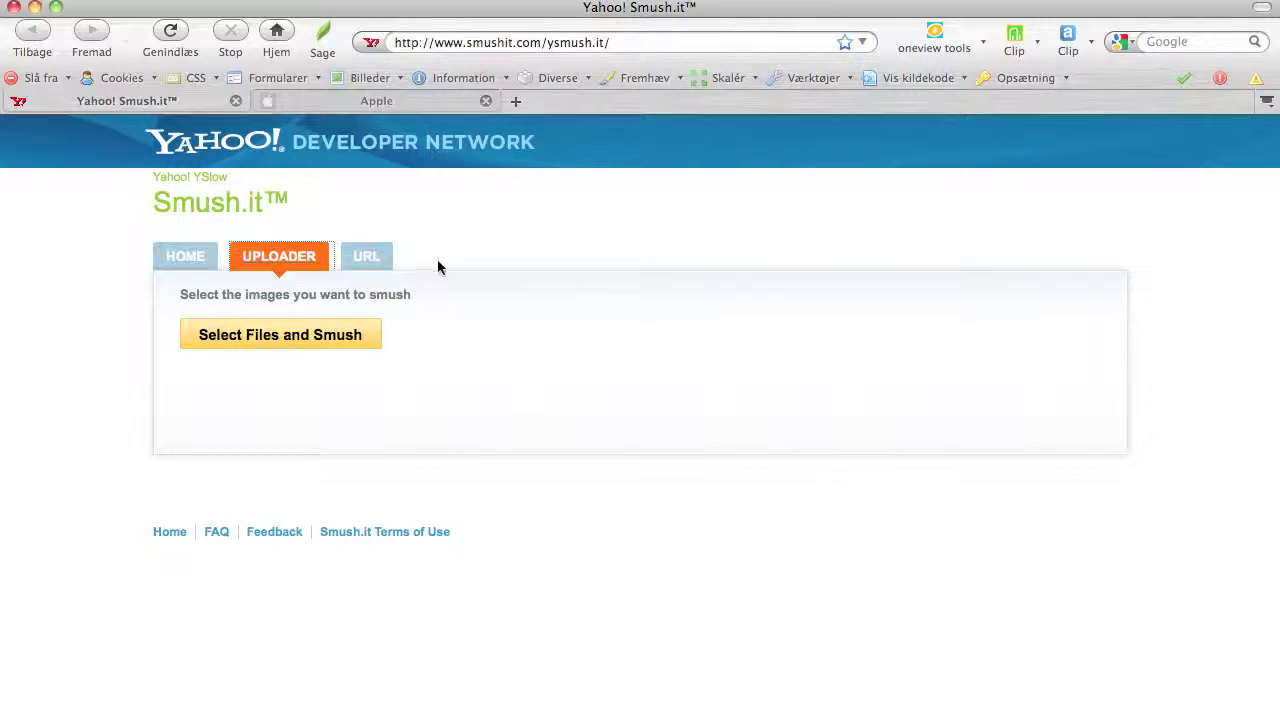
left_click(358, 261)
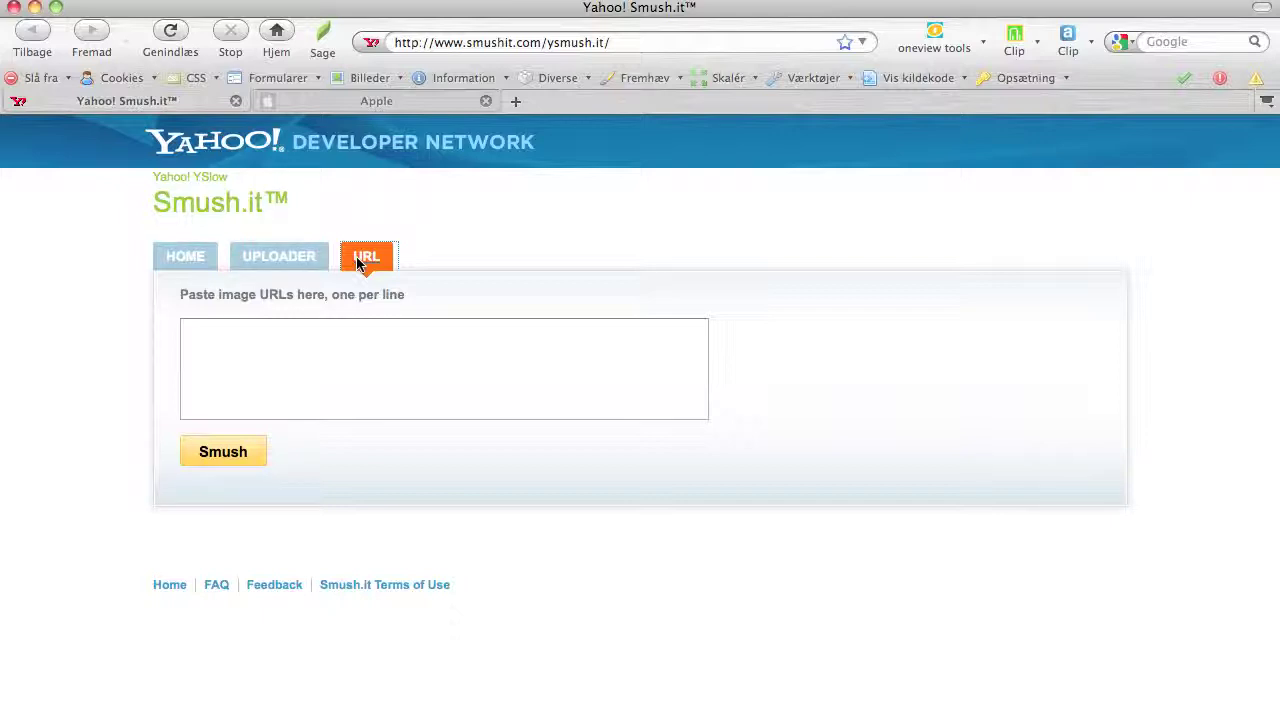
left_click(255, 268)
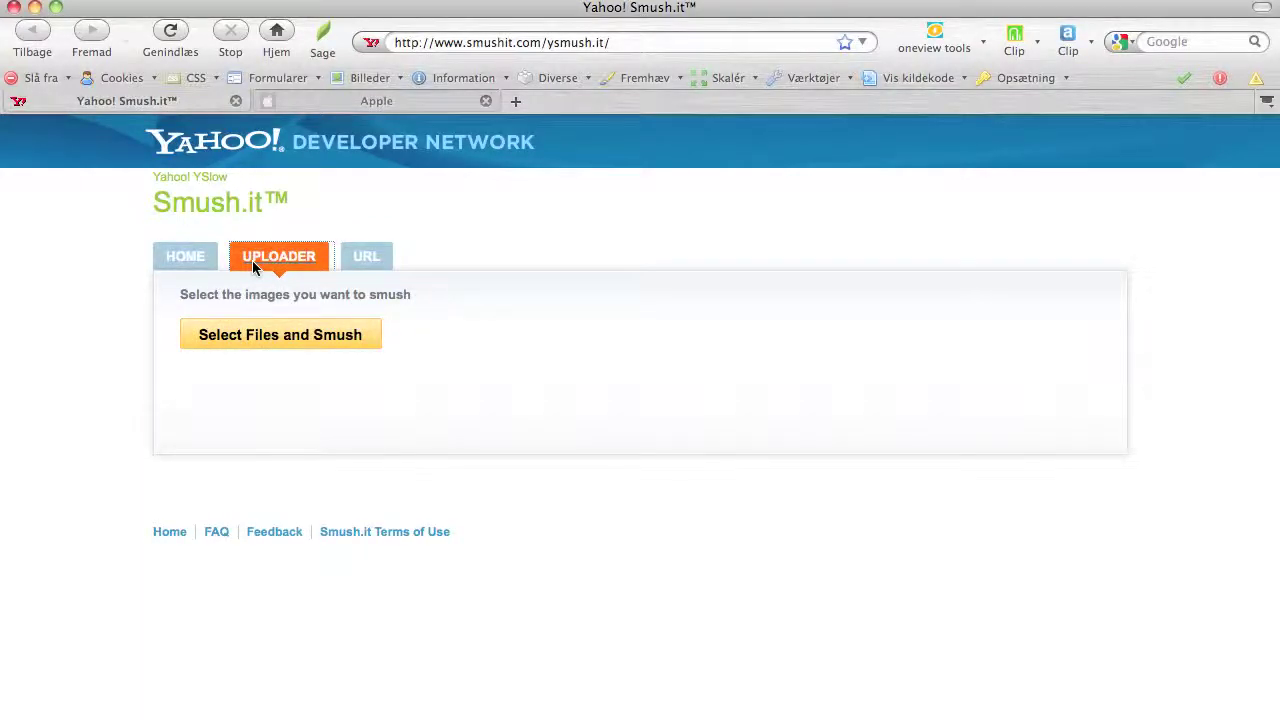
left_click(283, 344)
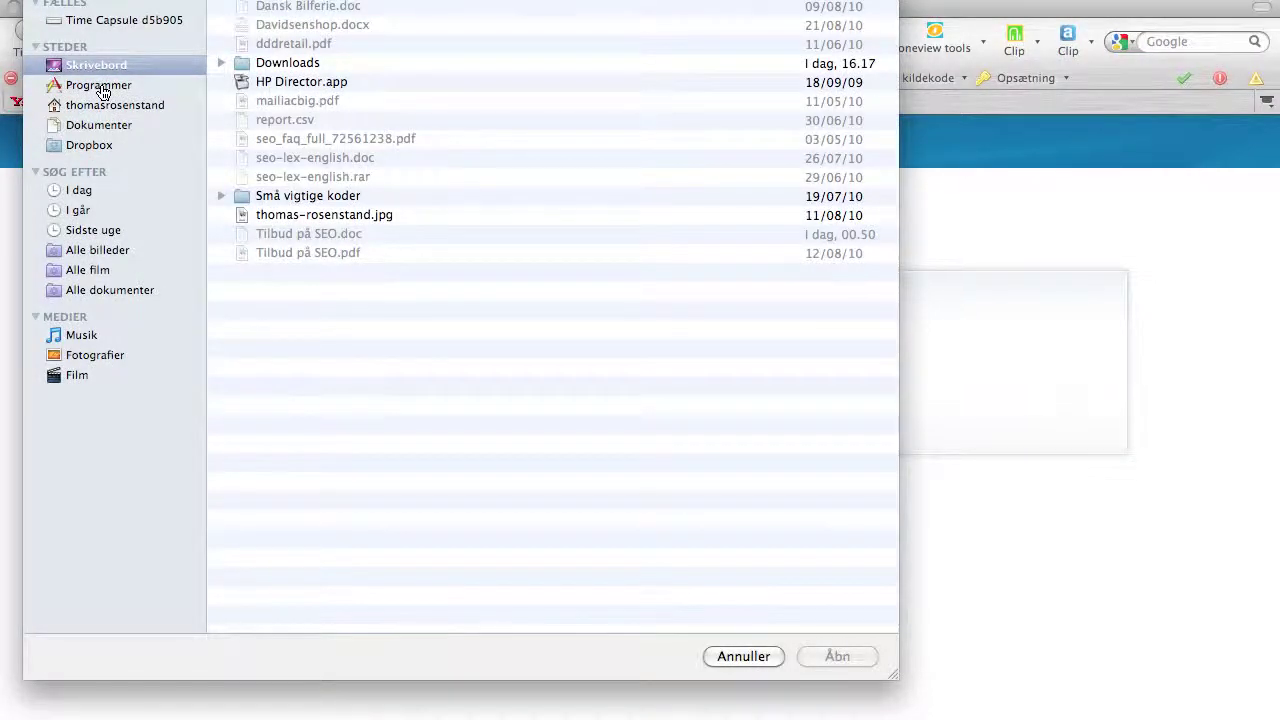
left_click(363, 220)
left_click(829, 656)
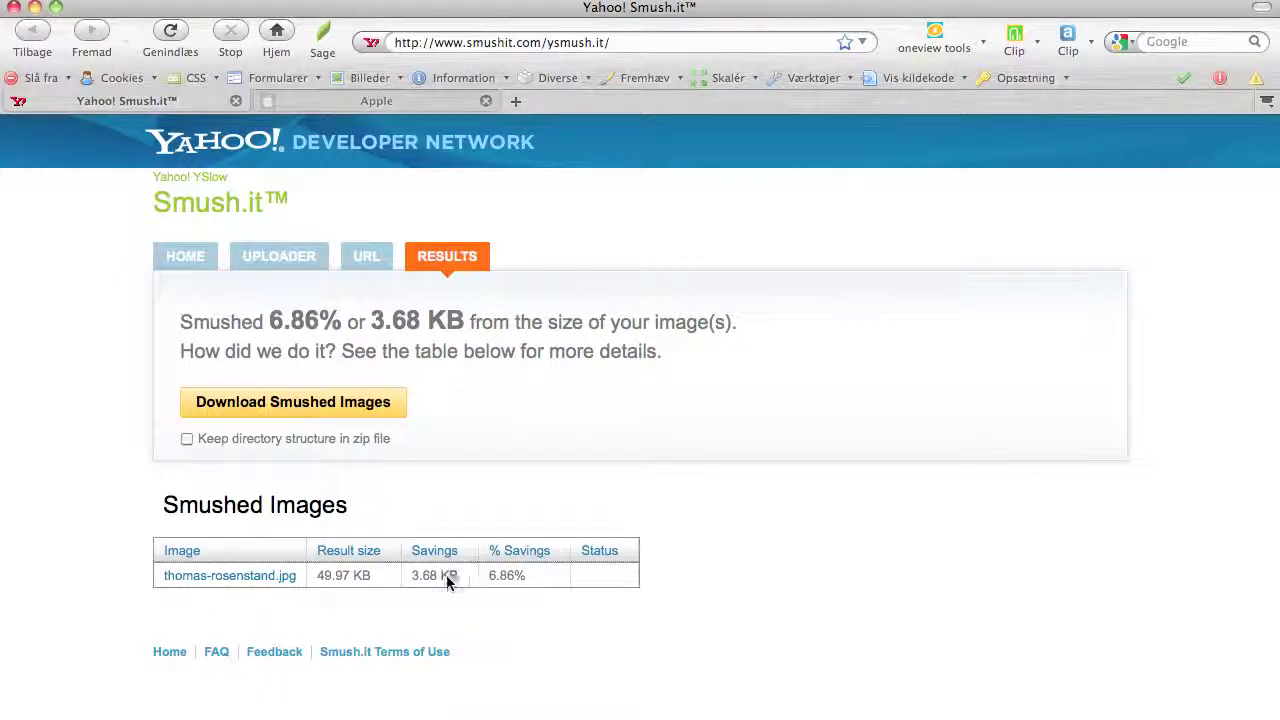
Check the savings for the smushed image and the file type offered for download, cancelling without saving.
left_click_drag(448, 581, 409, 575)
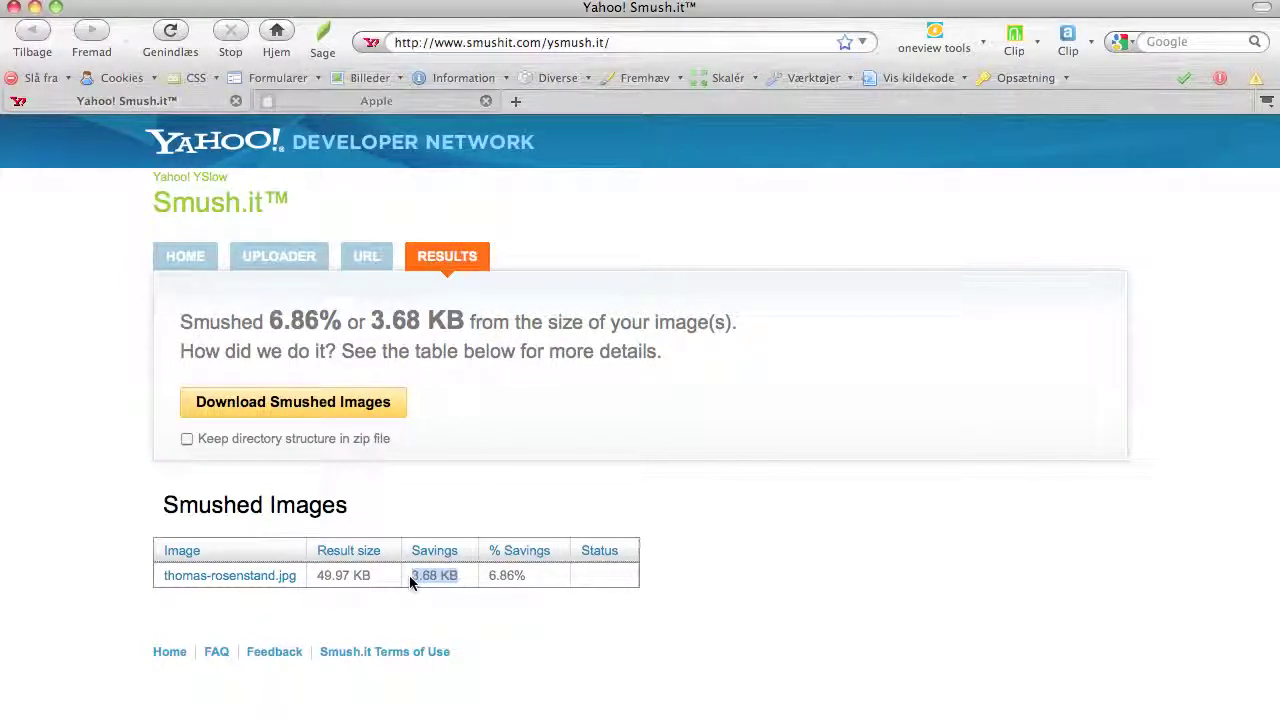
left_click(545, 589)
left_click(337, 412)
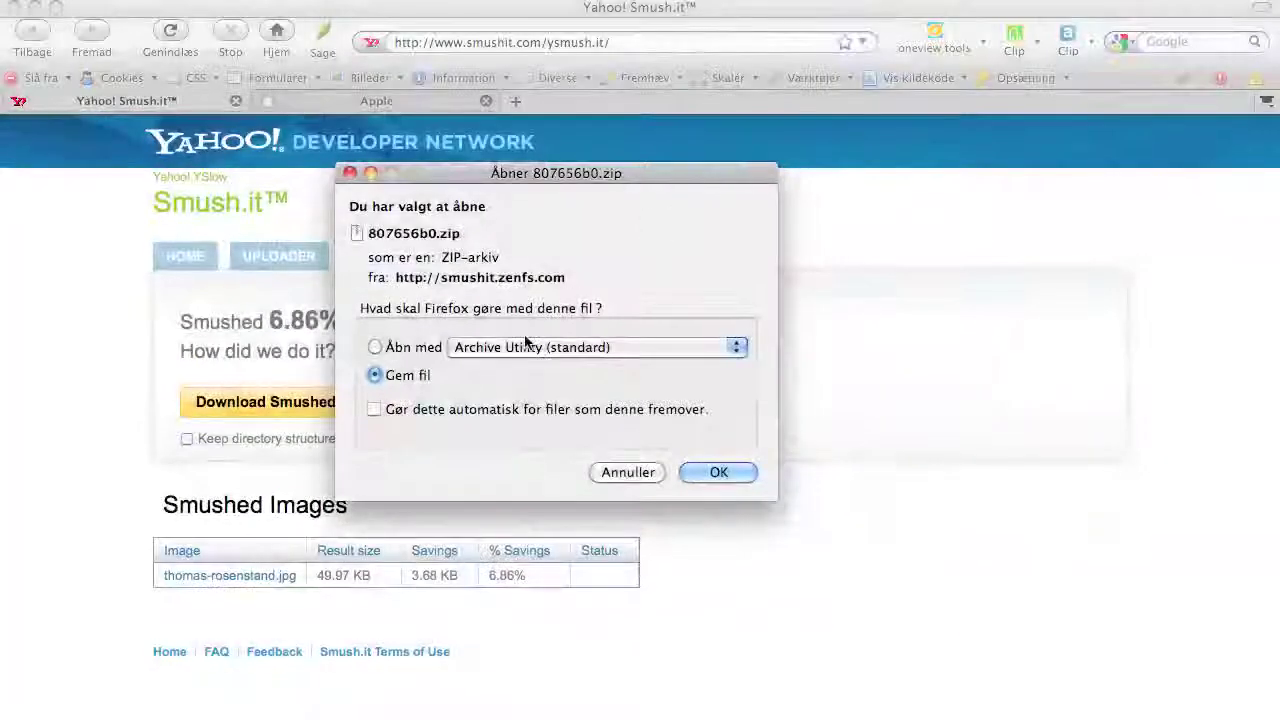
left_click_drag(502, 258, 412, 259)
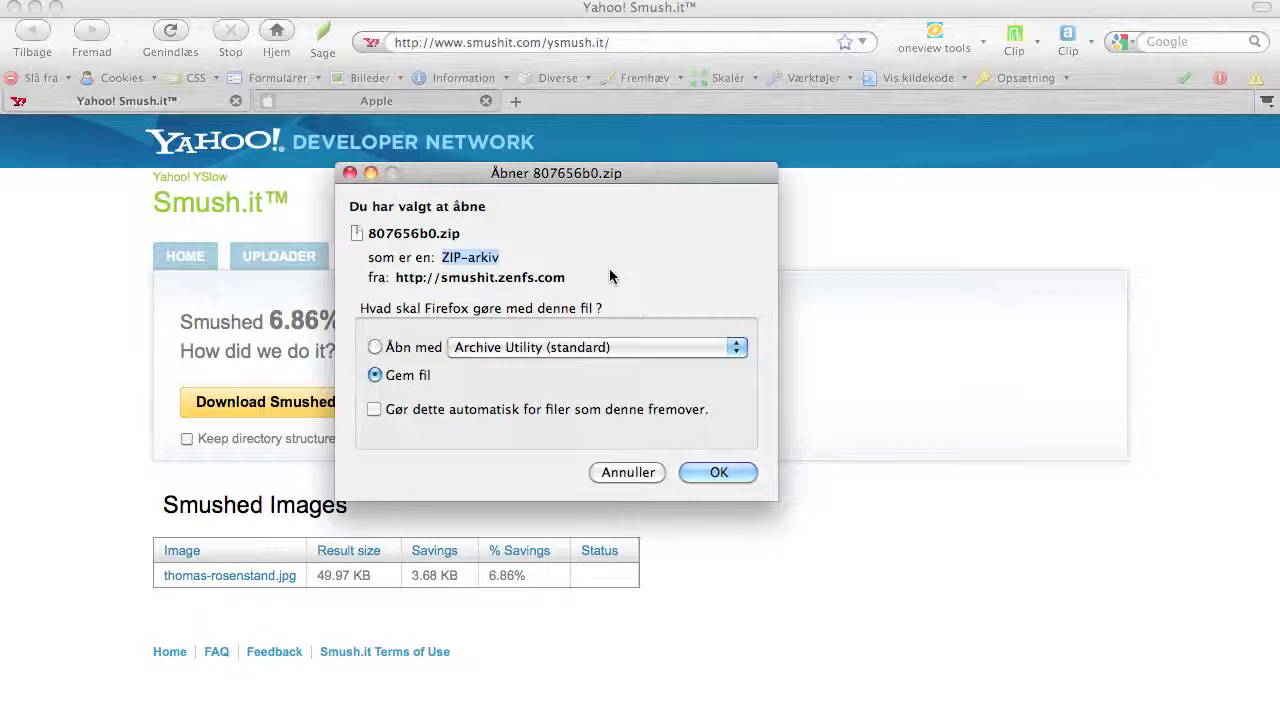
left_click(612, 472)
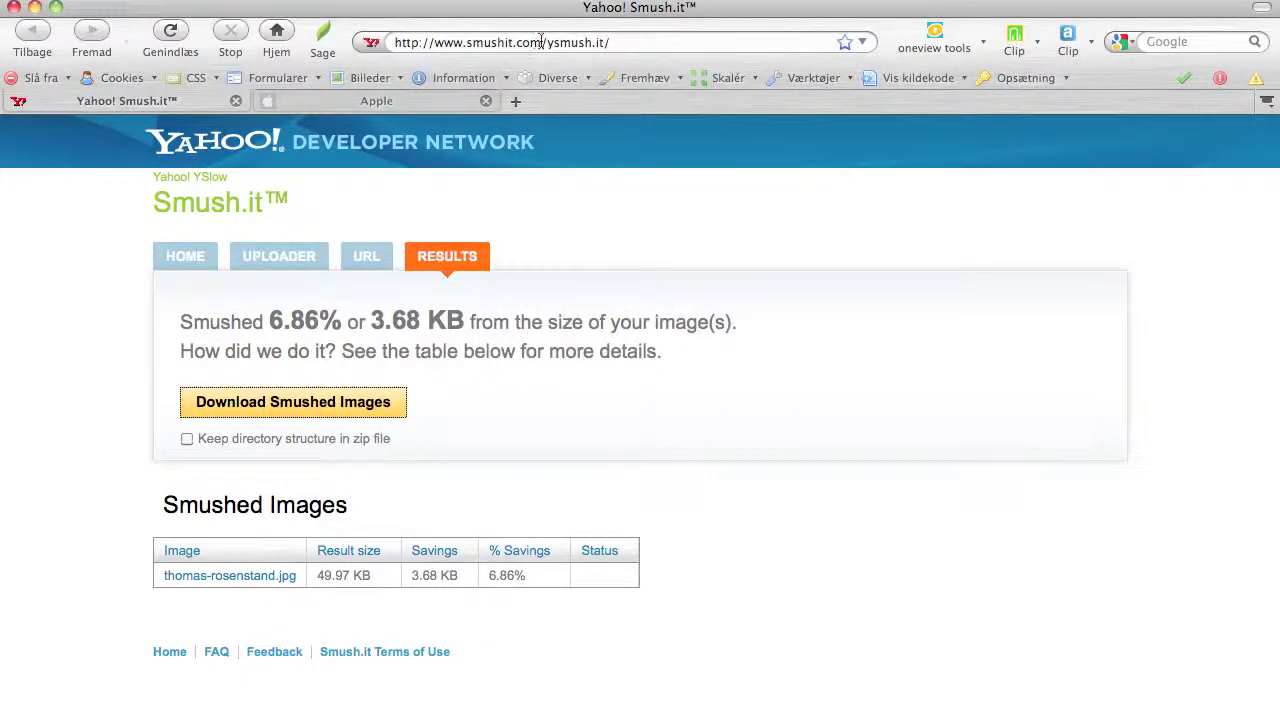
Reload the Smush.it page and open the form for smushing images by URL.
left_click(640, 44)
key("Return")
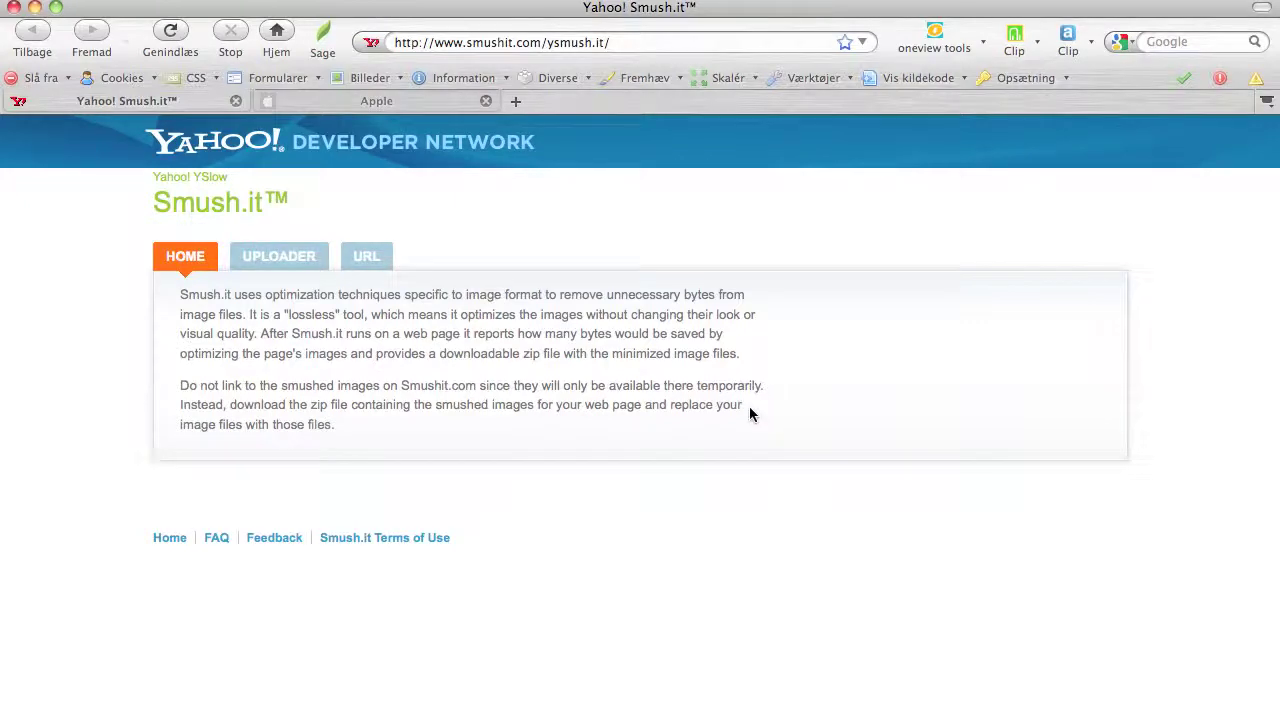
left_click(364, 262)
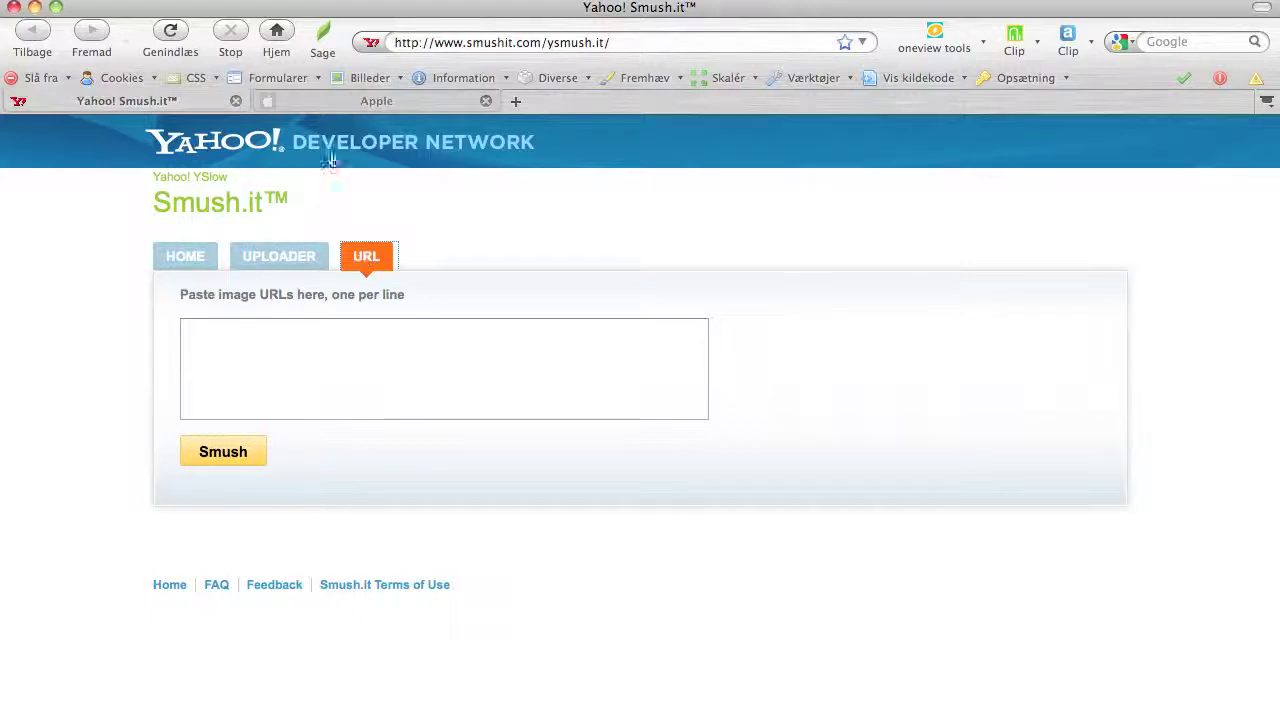
Display the iPhone 4 hero image from the Apple home page on its own.
left_click(331, 106)
scroll(1043, 454, "down", 5)
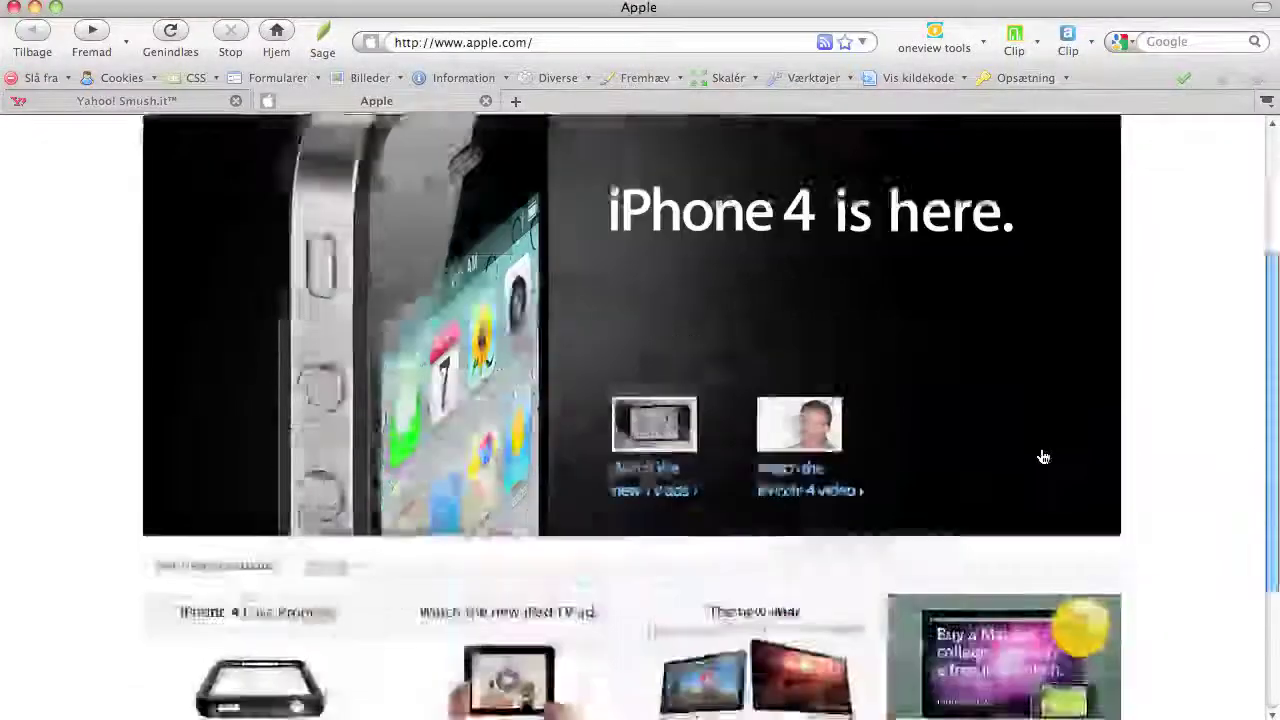
scroll(1043, 449, "up", 5)
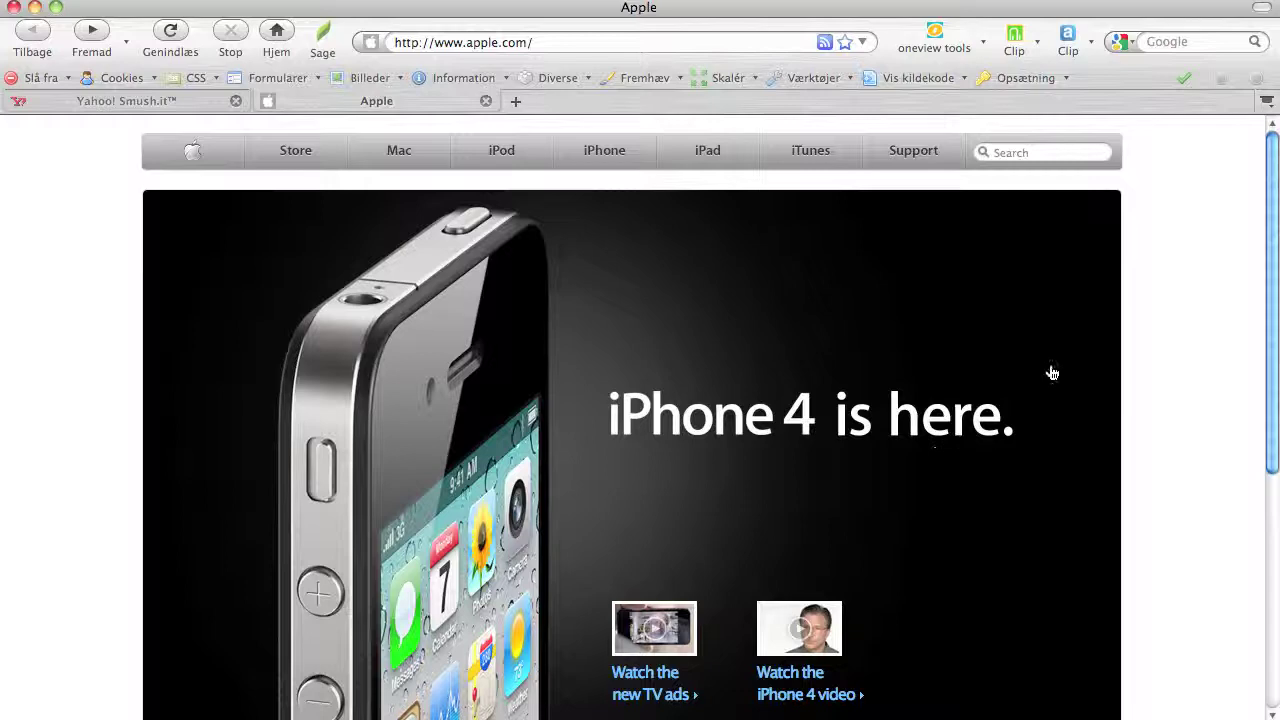
right_click(253, 269)
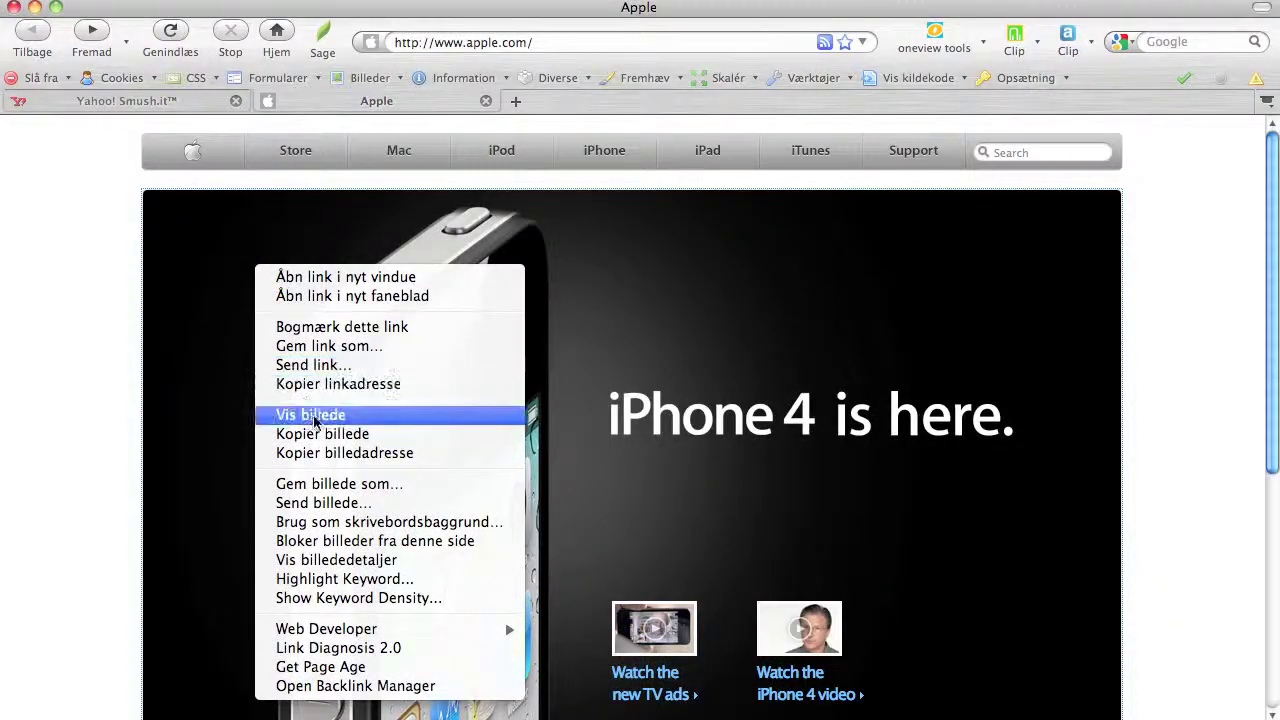
left_click(310, 417)
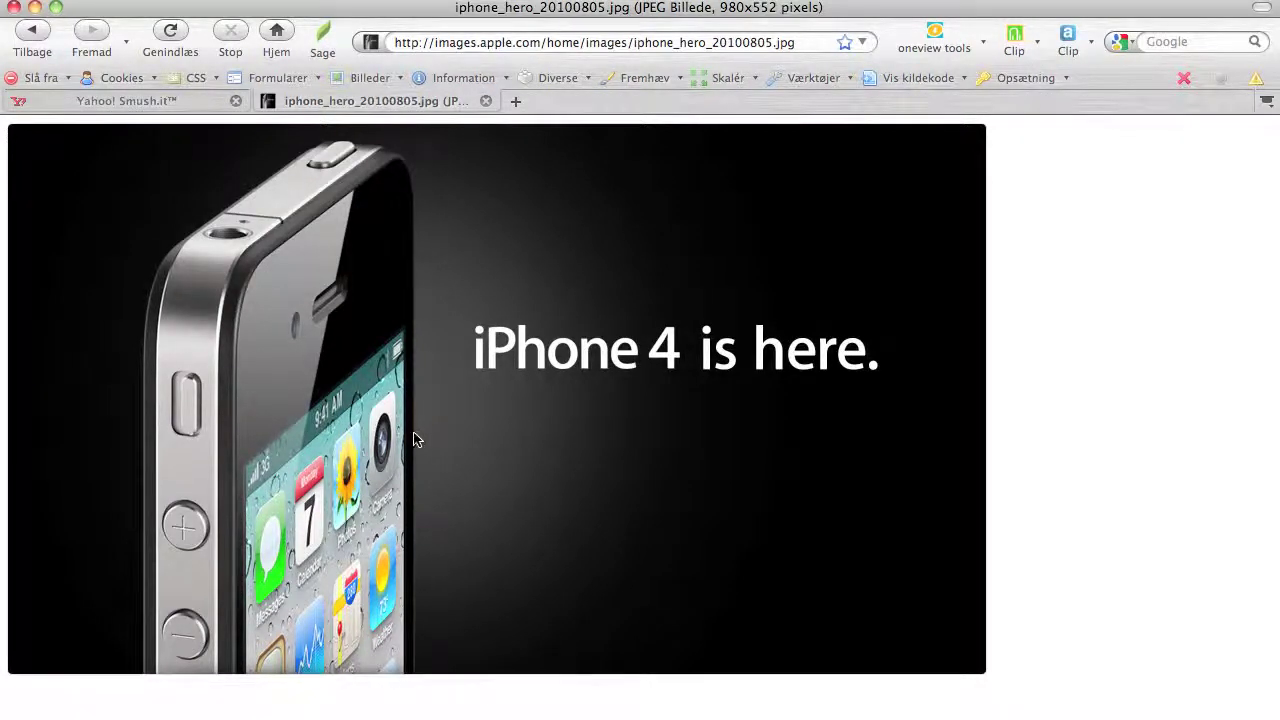
Copy the address of iphone_hero_20100805.jpg and paste it into Smush.it's list of image URLs.
left_click_drag(801, 42, 345, 42)
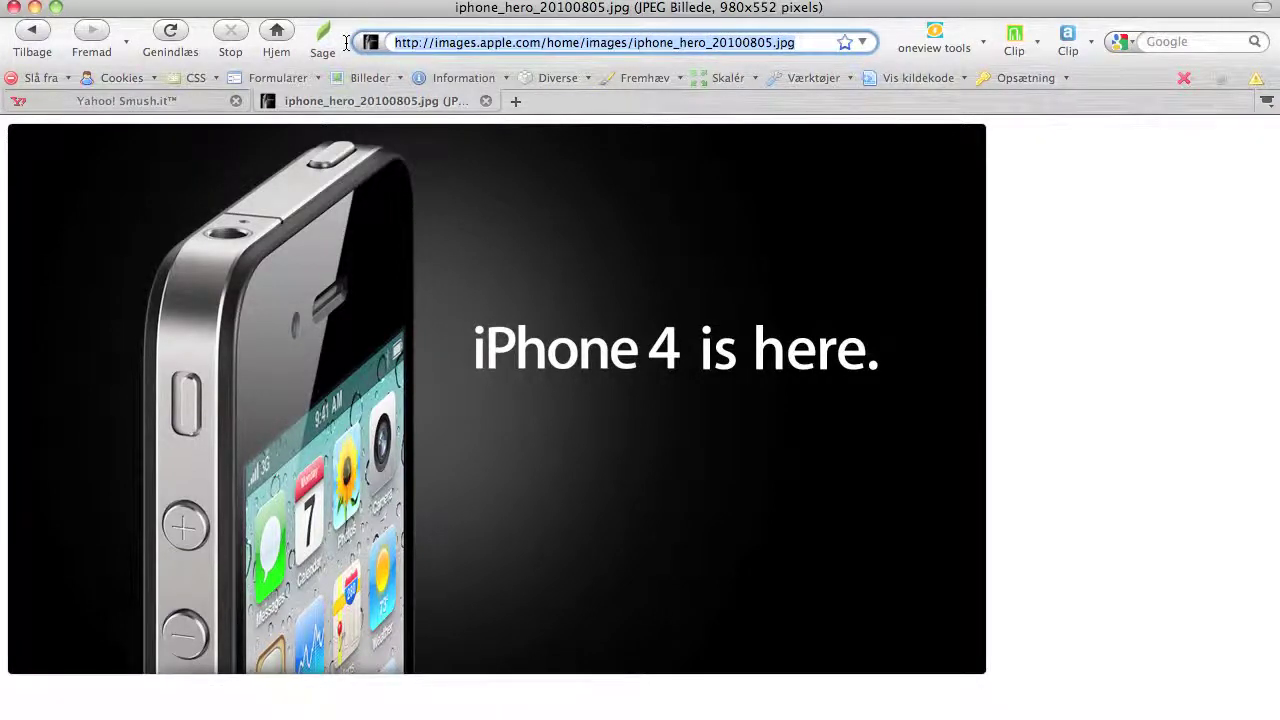
right_click(443, 44)
left_click(485, 111)
left_click(125, 101)
left_click(255, 360)
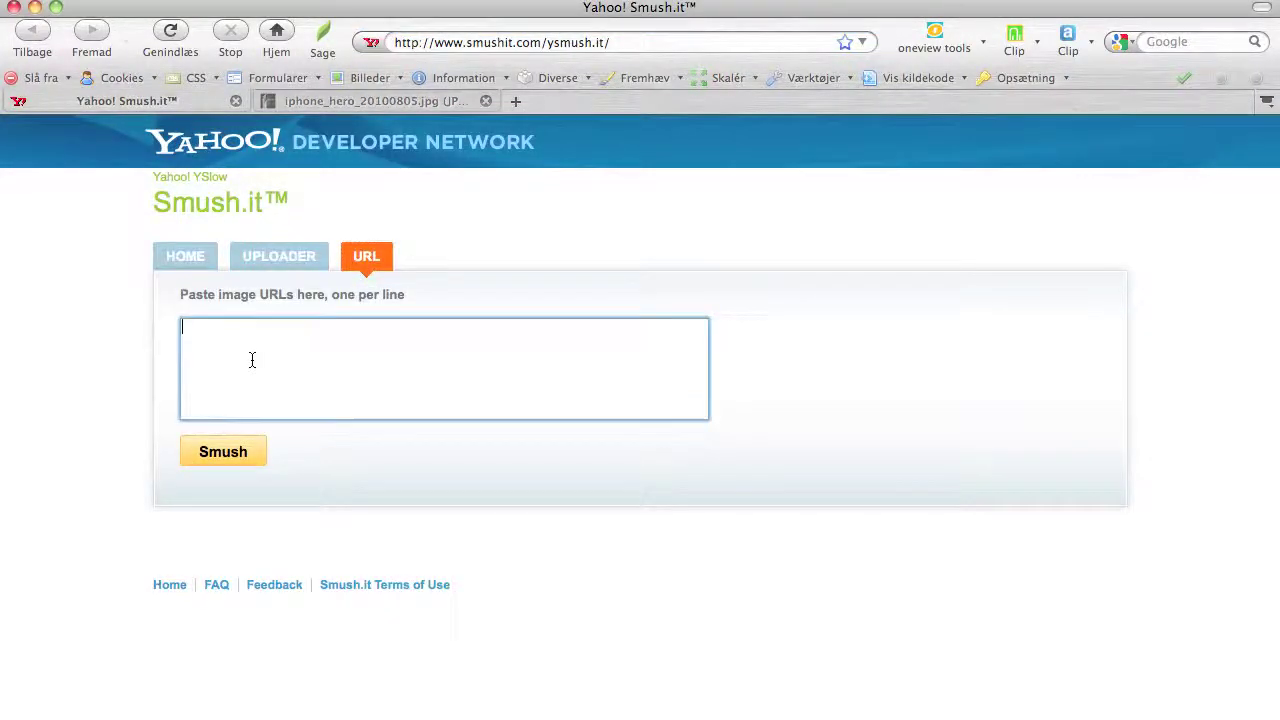
right_click(251, 358)
left_click(358, 446)
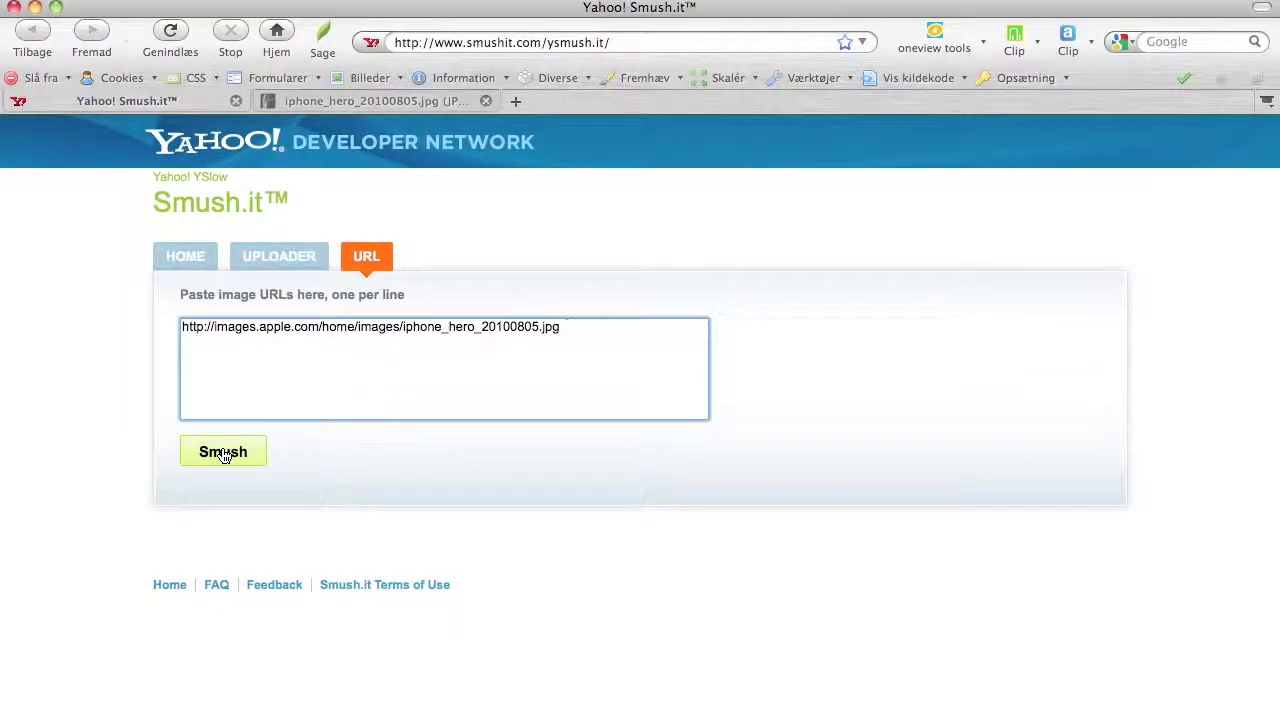
left_click(387, 102)
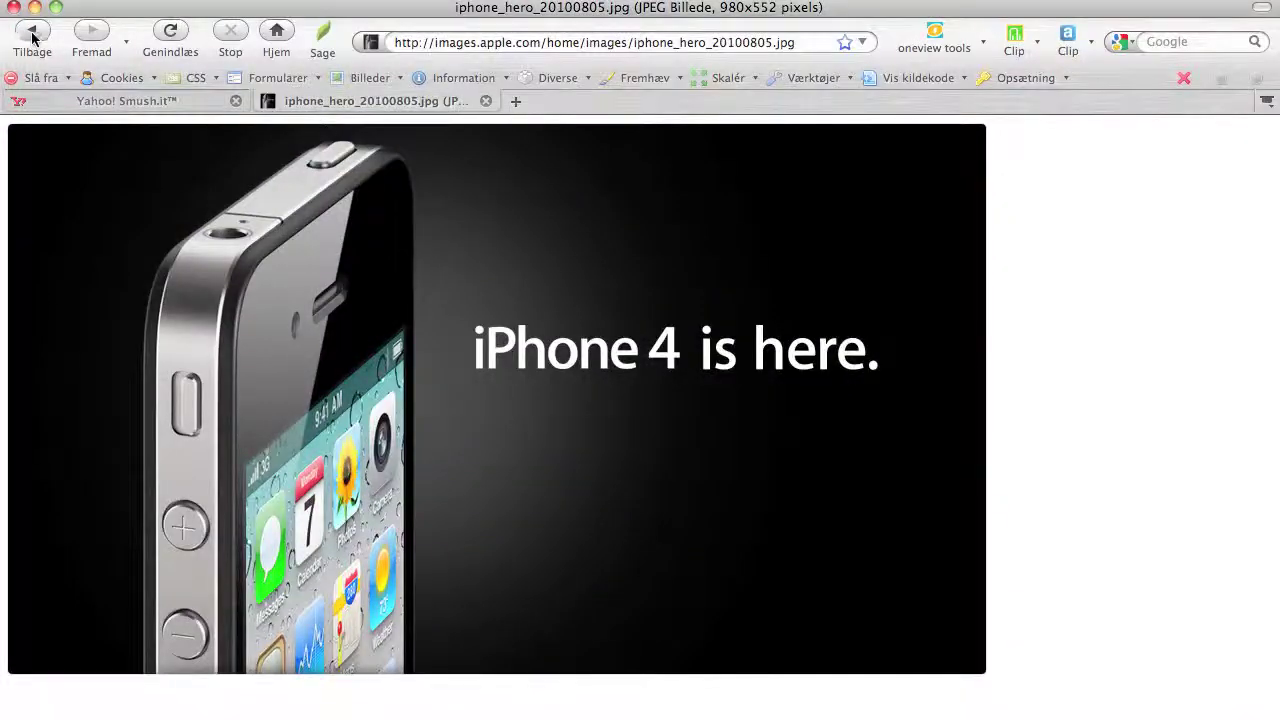
left_click(33, 38)
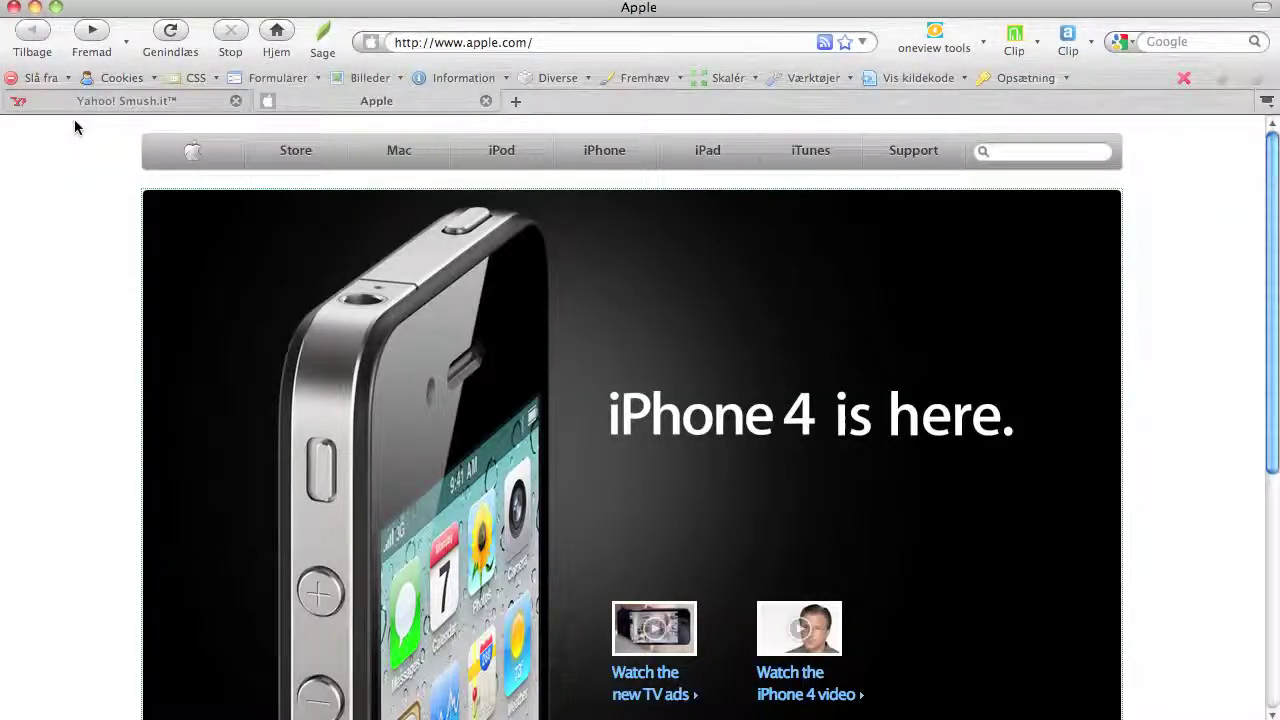
left_click(400, 155)
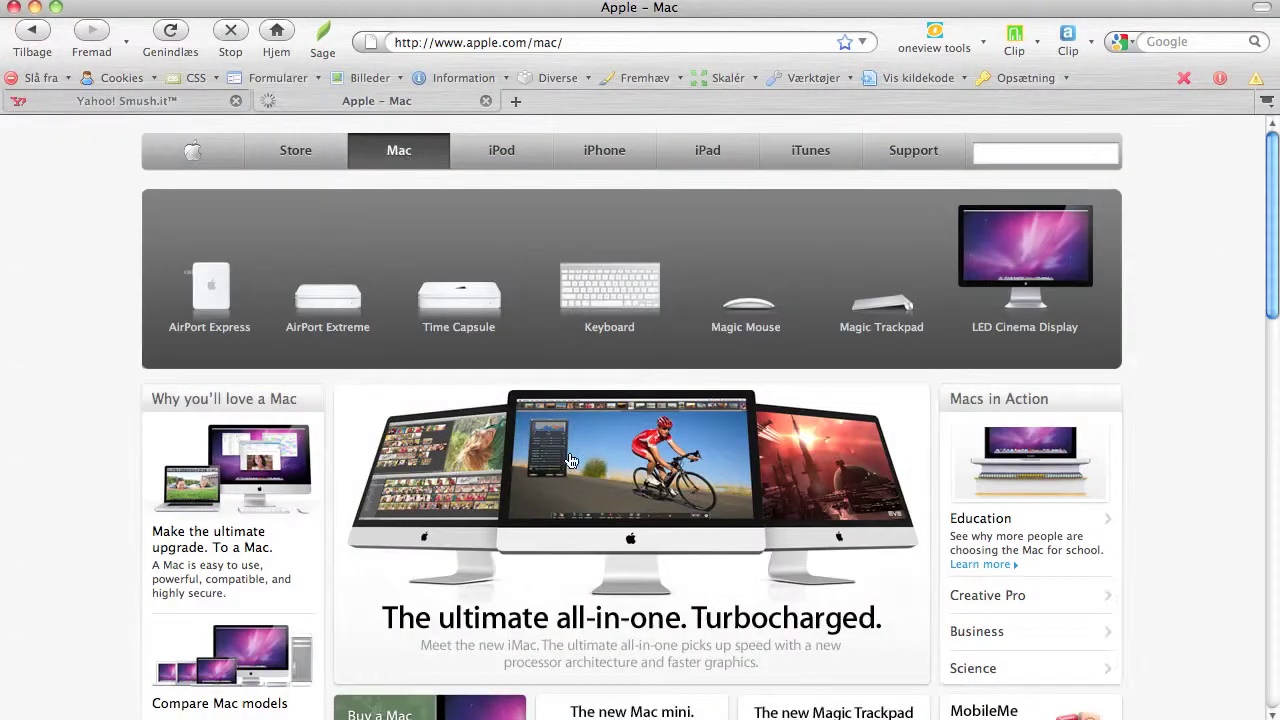
right_click(598, 483)
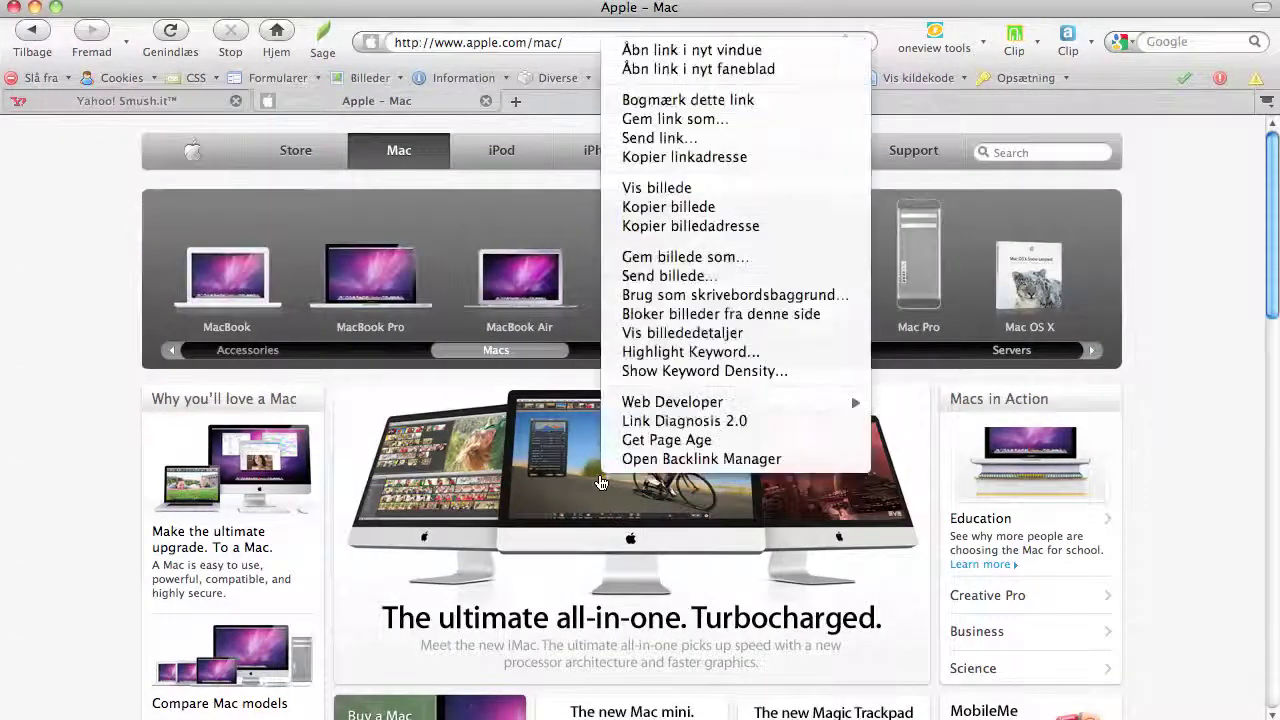
left_click(690, 188)
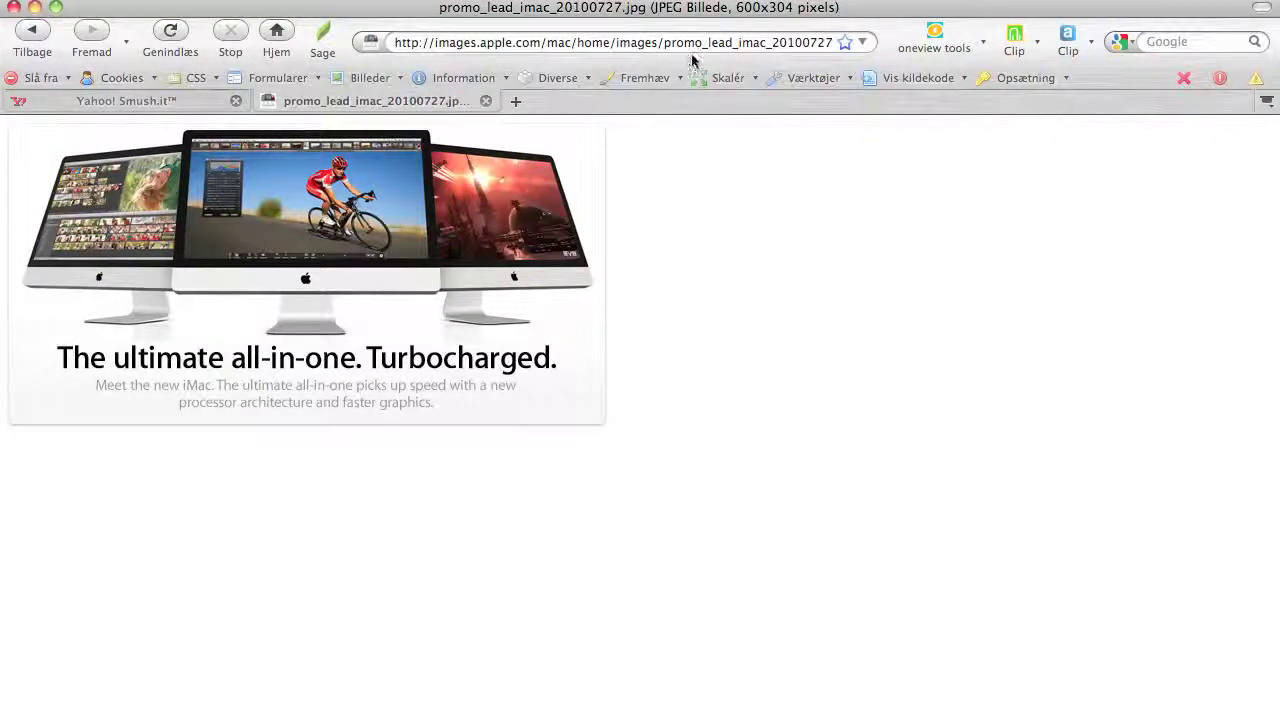
Copy the full address of the iMac promo image.
right_click(714, 46)
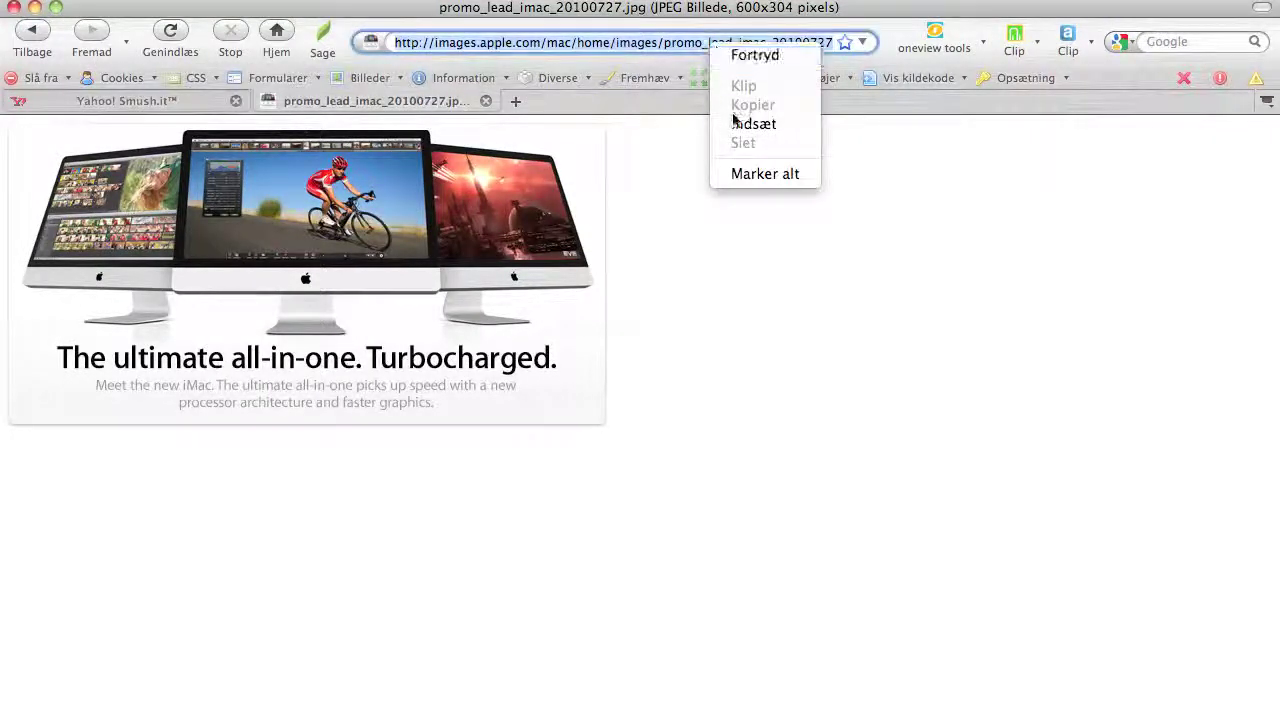
left_click(647, 53)
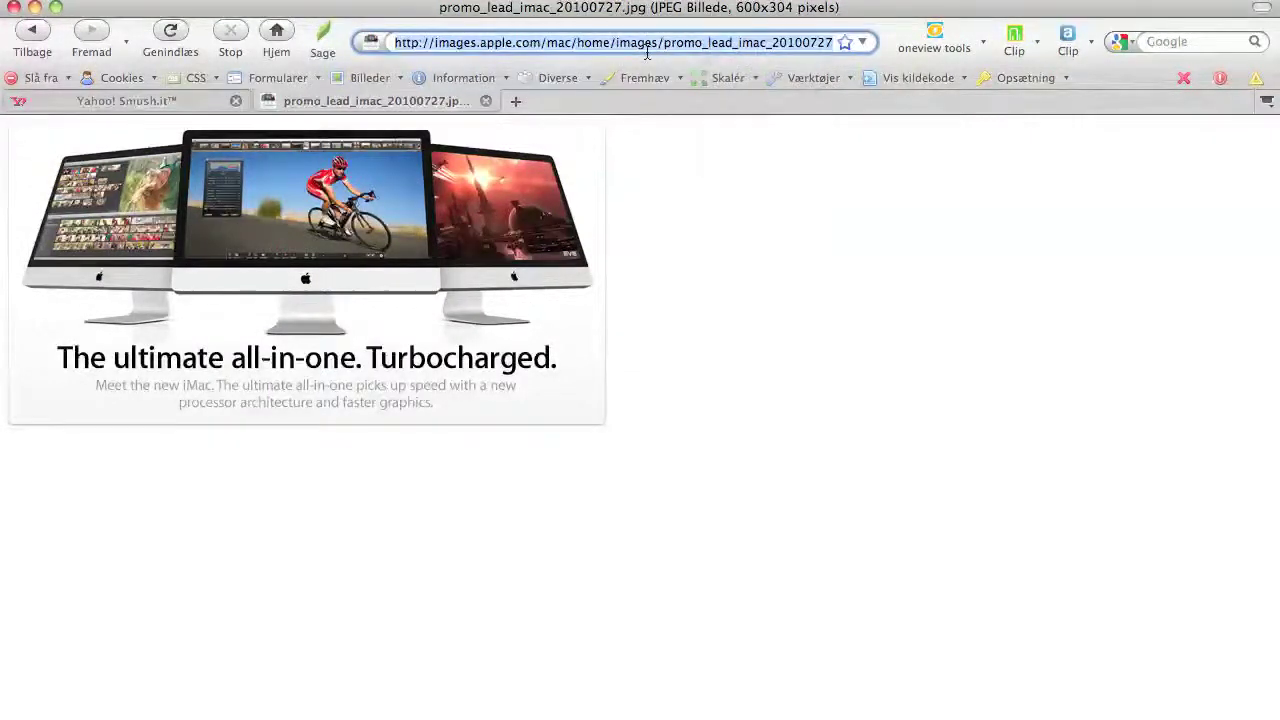
right_click(647, 53)
left_click(686, 106)
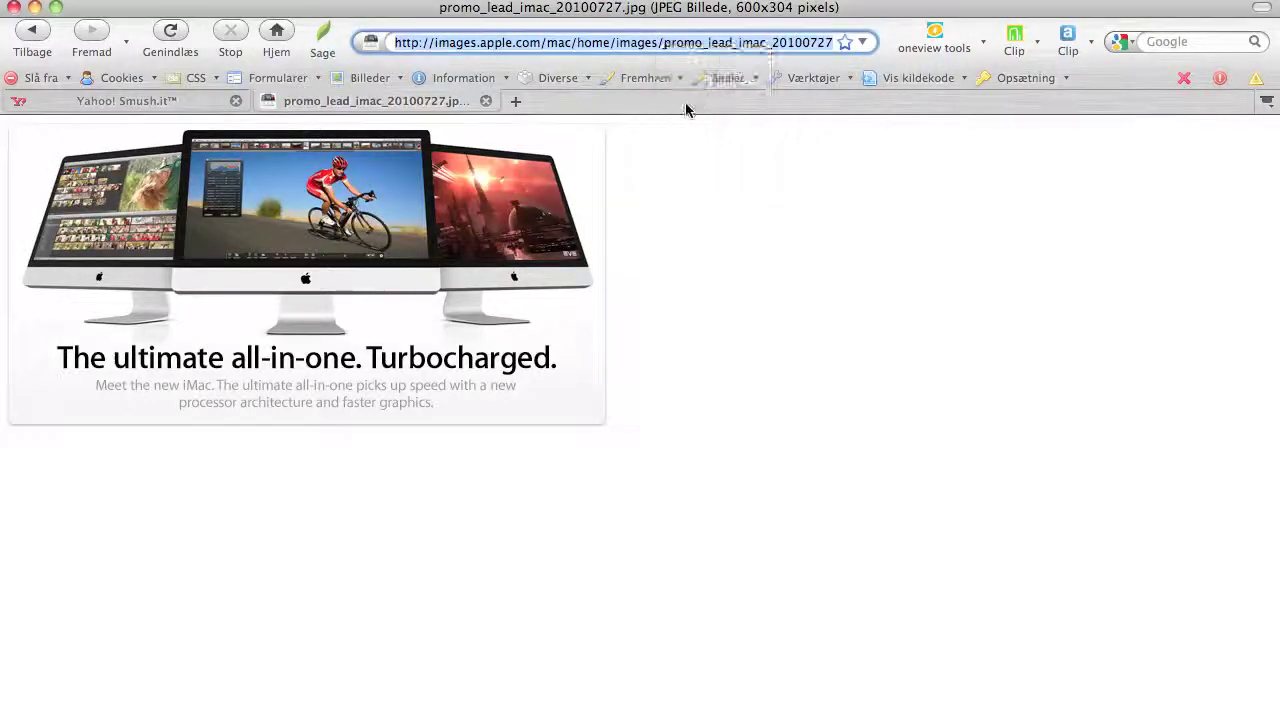
Add the copied promo_lead_imac_20100727.jpg address on a second line of Smush.it's URL list and smush both images.
left_click(148, 106)
left_click(575, 333)
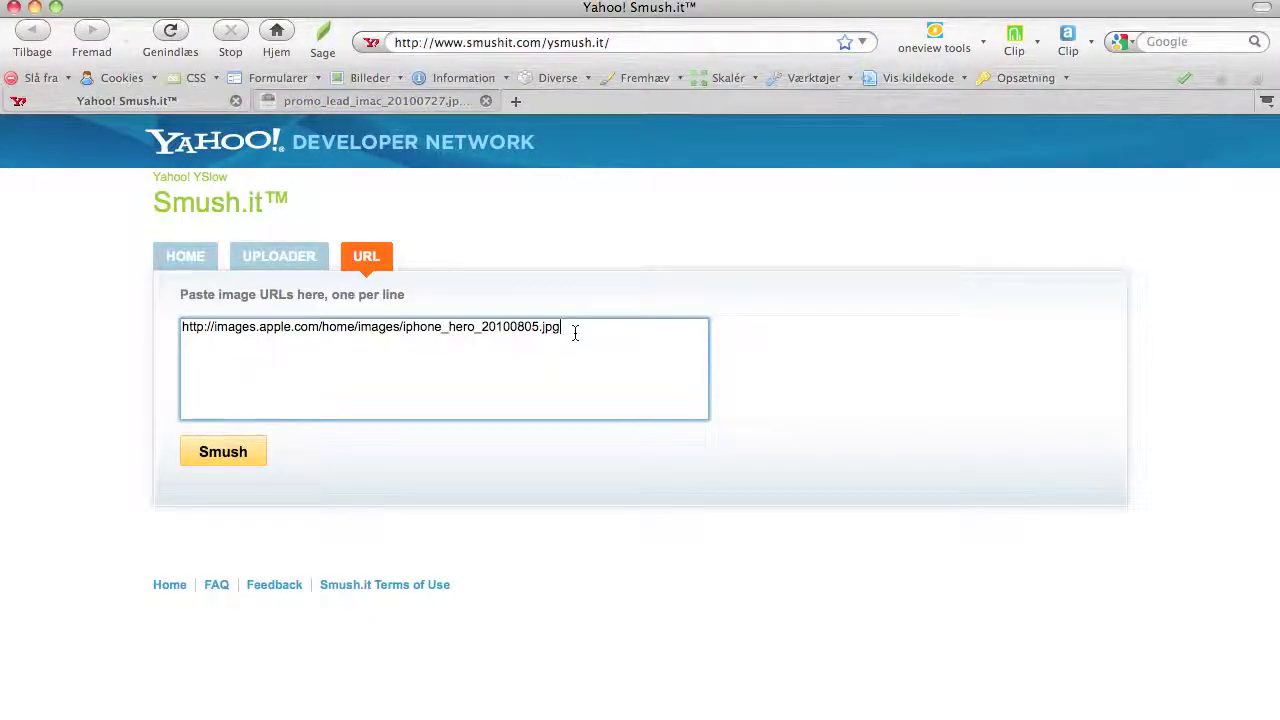
key("Return")
right_click(529, 363)
left_click(566, 441)
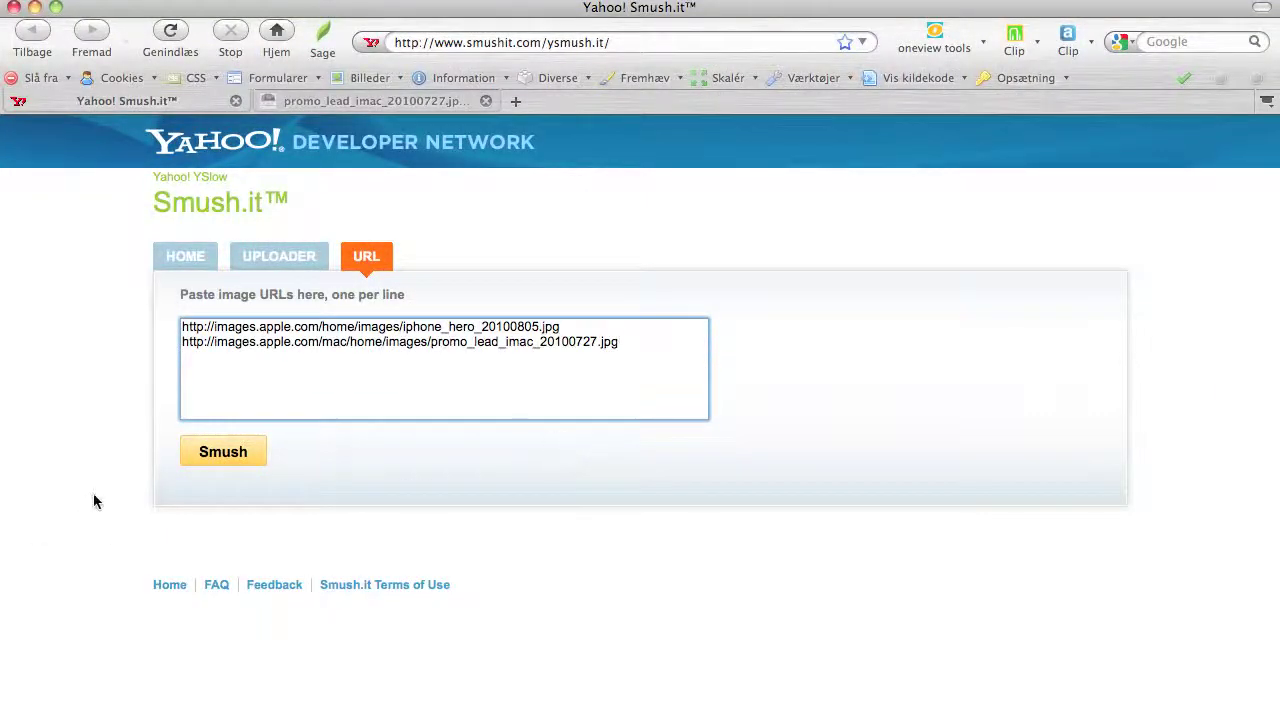
left_click(214, 462)
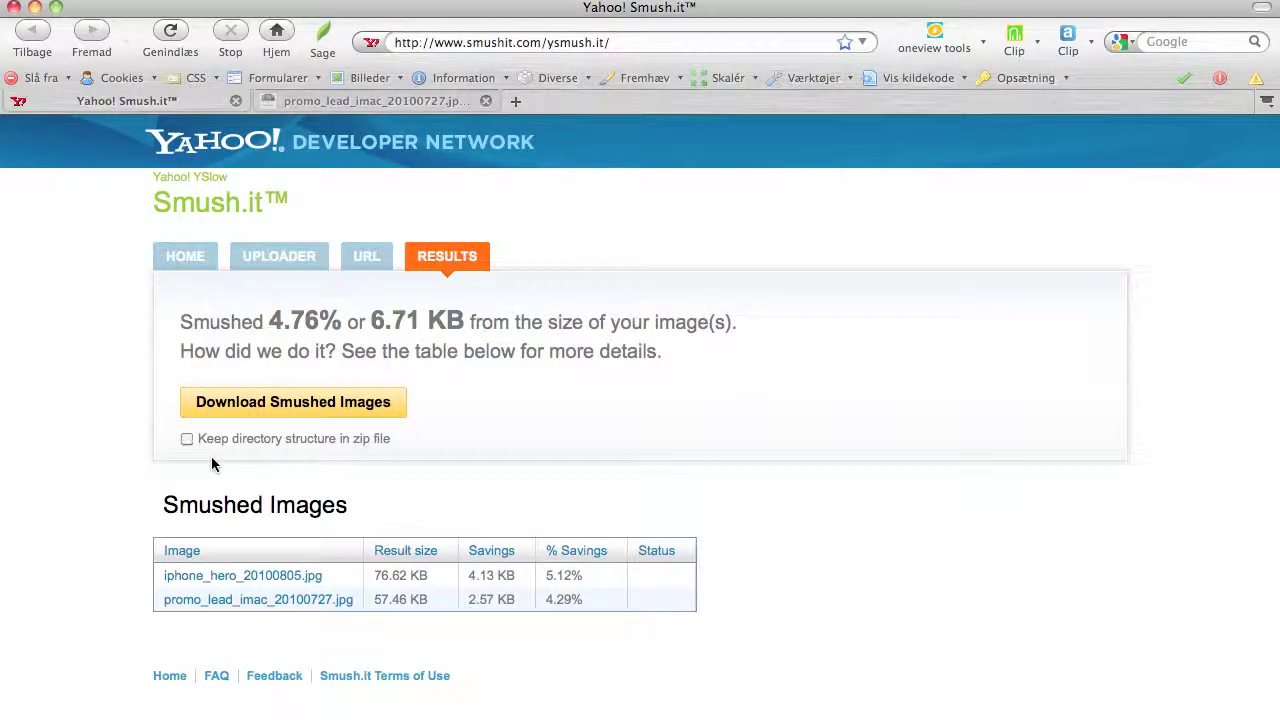
Check the download offered for the two smushed Apple images, cancelling without saving.
mouse_move(218, 584)
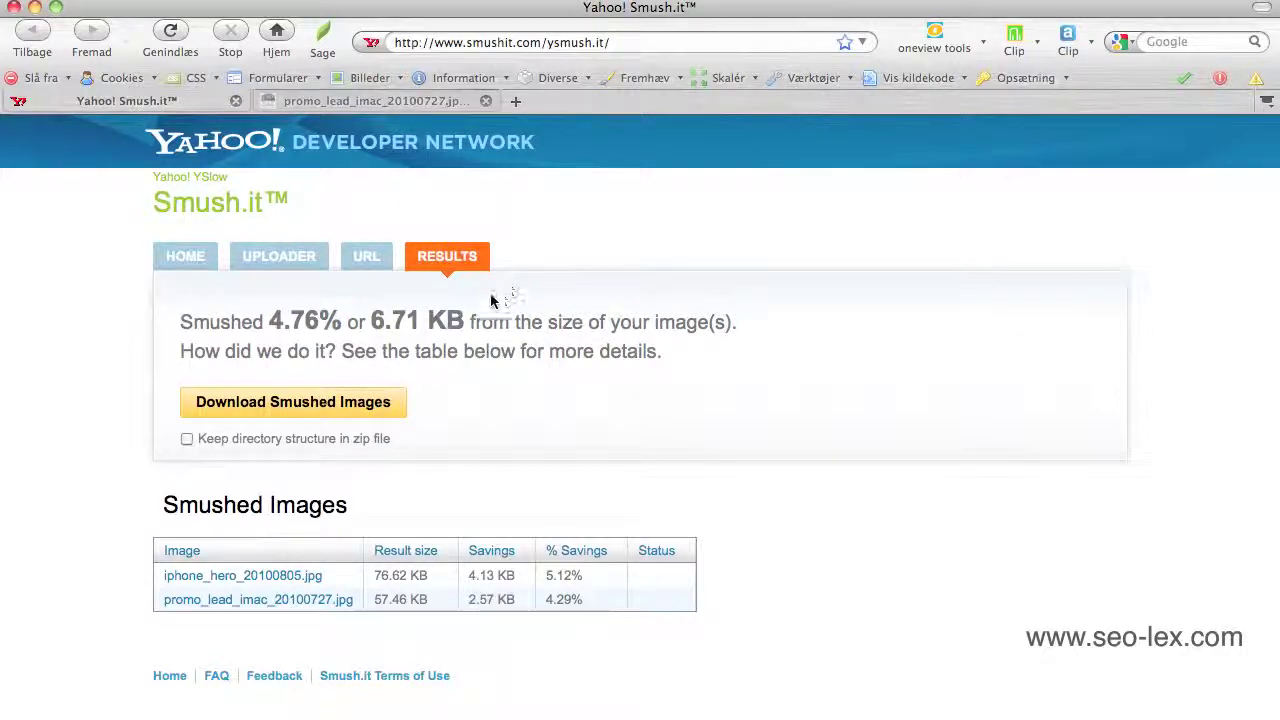
left_click(257, 412)
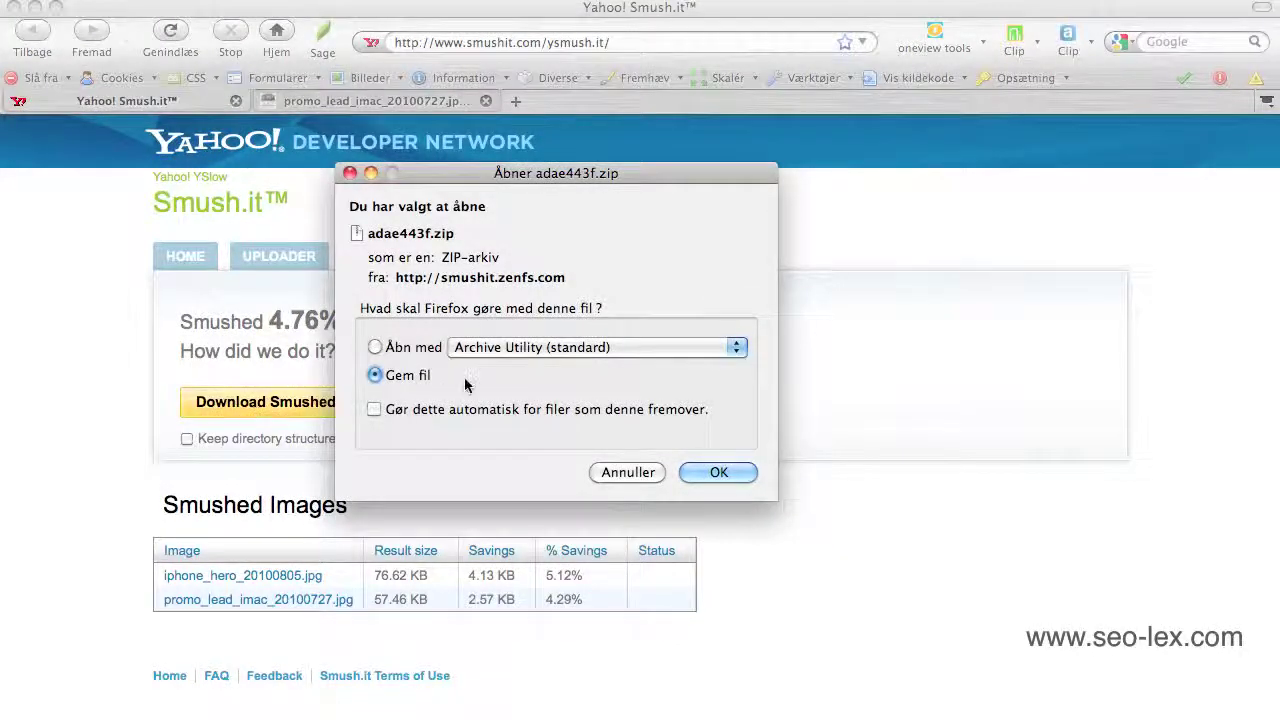
left_click(646, 474)
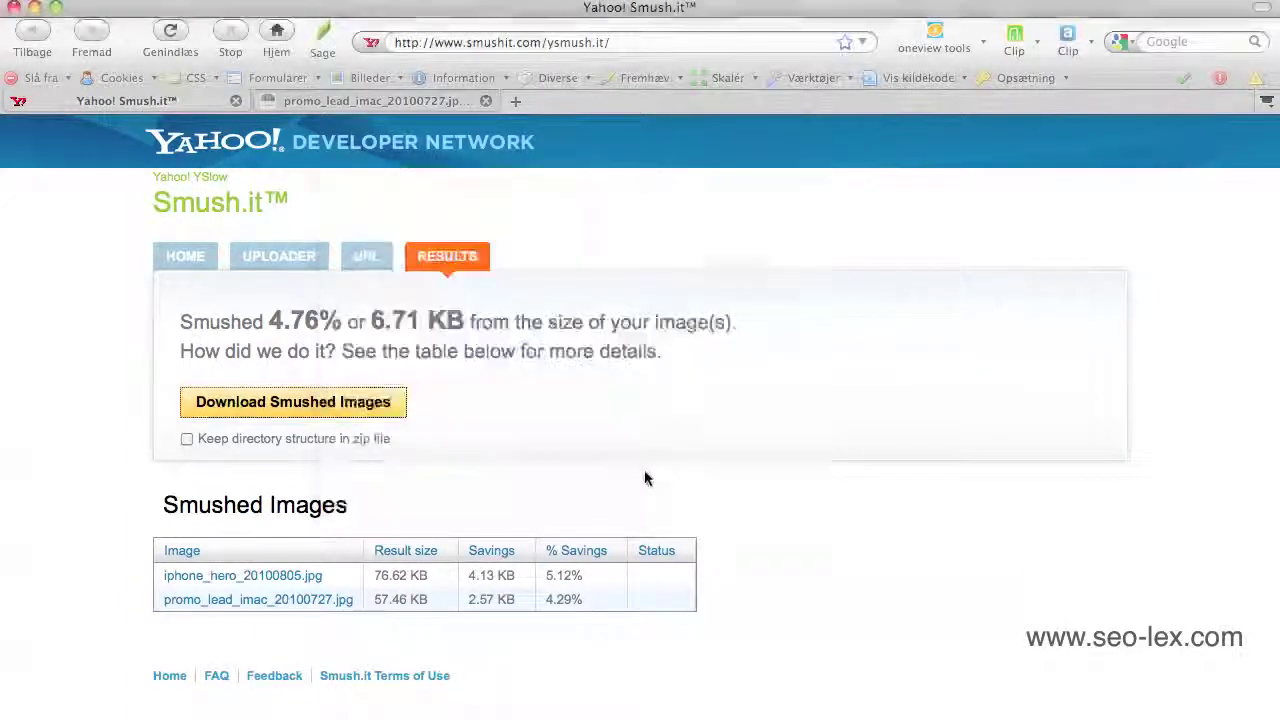